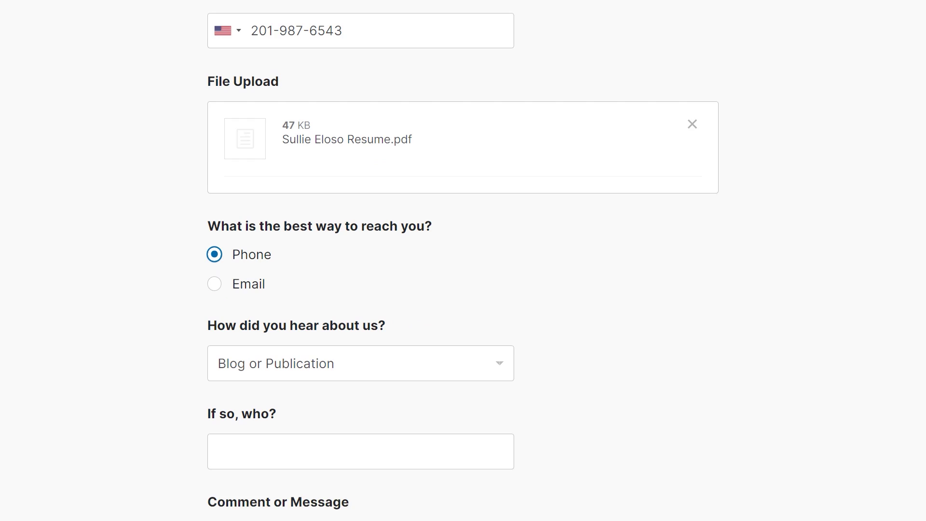
{"action": "scroll", "coordinate": [463, 261], "scroll_direction": "down", "scroll_amount": 3}
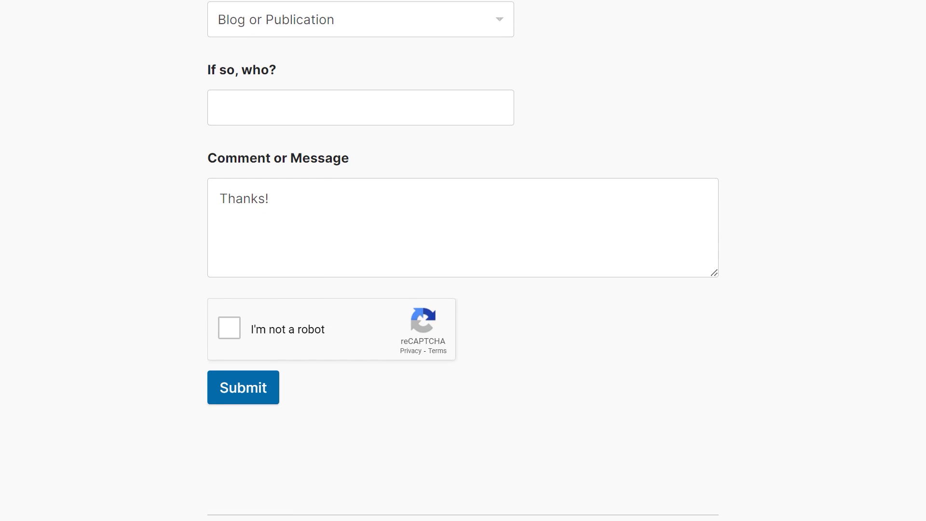
- Scroll down the filled-in contact form and tick the 'I'm not a robot' reCAPTCHA checkbox above Submit
{"action": "left_click", "coordinate": [229, 324]}
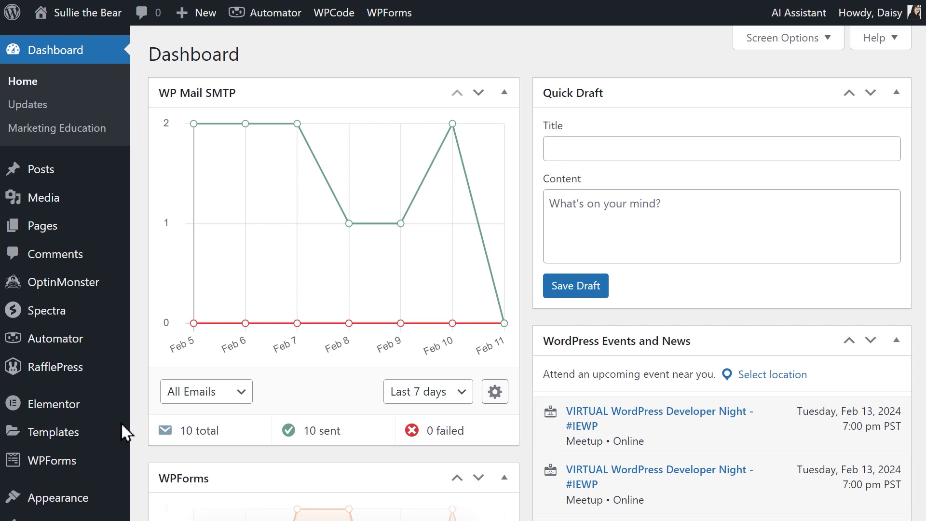
- In WPForms Settings, go to the CAPTCHA section and select reCAPTCHA instead of None
{"action": "mouse_move", "coordinate": [70, 464]}
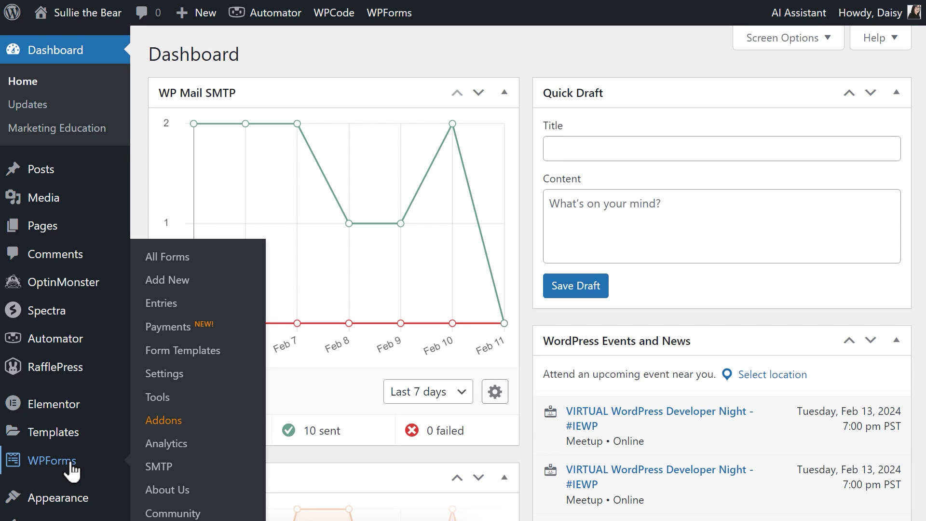
{"action": "left_click", "coordinate": [164, 375]}
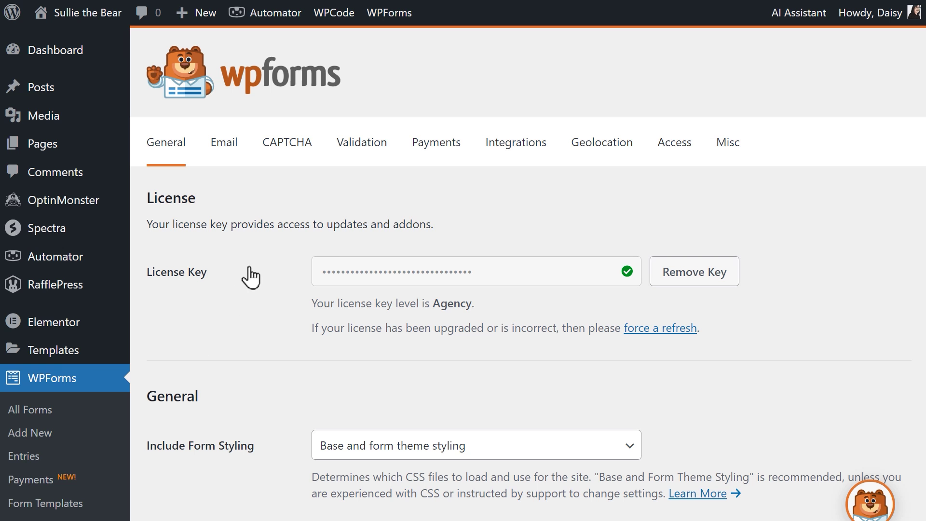
{"action": "left_click", "coordinate": [293, 141]}
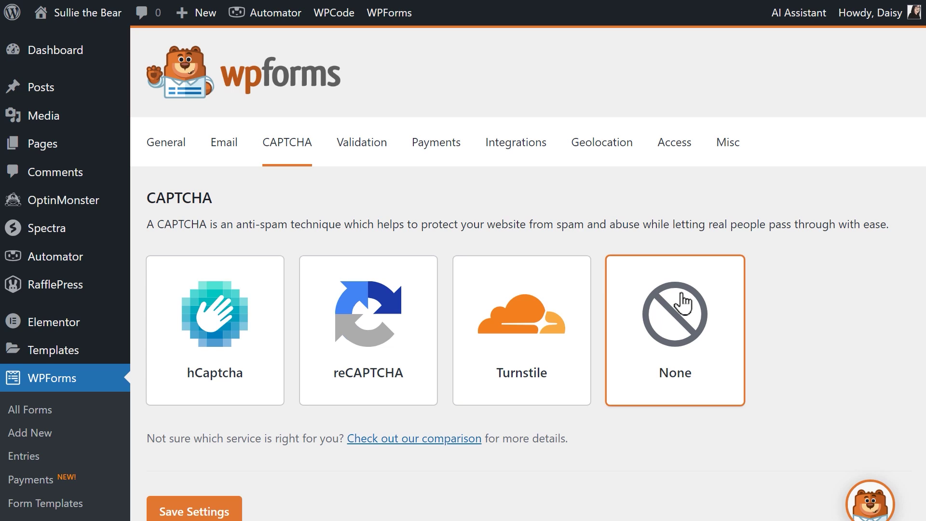
{"action": "left_click", "coordinate": [406, 331]}
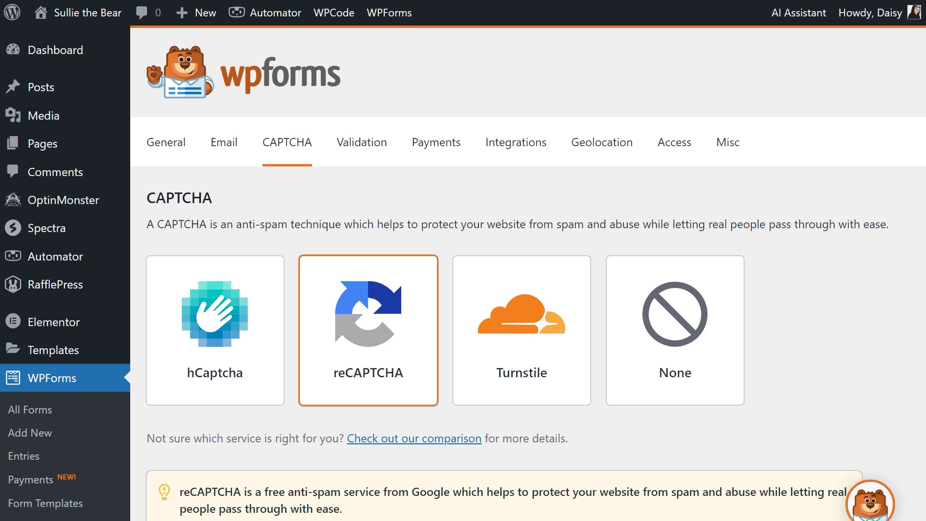
{"action": "scroll", "coordinate": [528, 272], "scroll_direction": "down", "scroll_amount": 7}
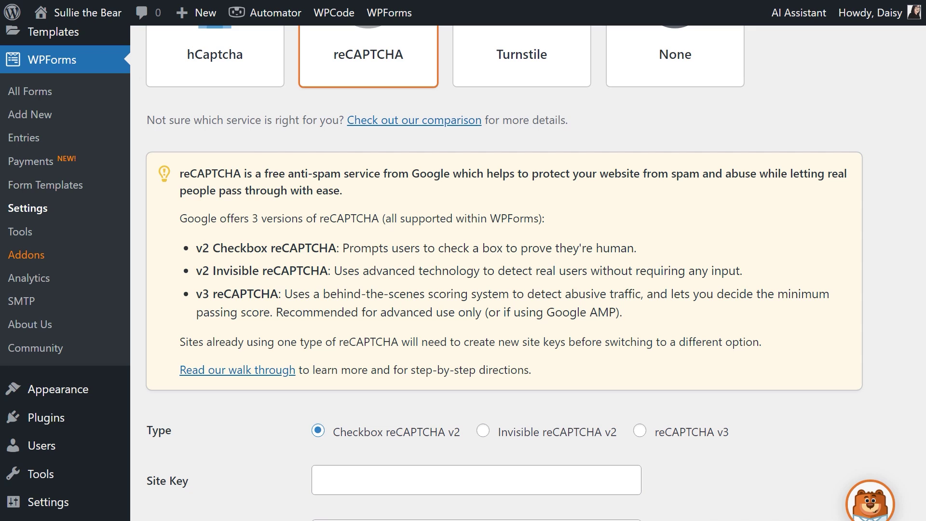
{"action": "scroll", "coordinate": [463, 270], "scroll_direction": "down", "scroll_amount": 5}
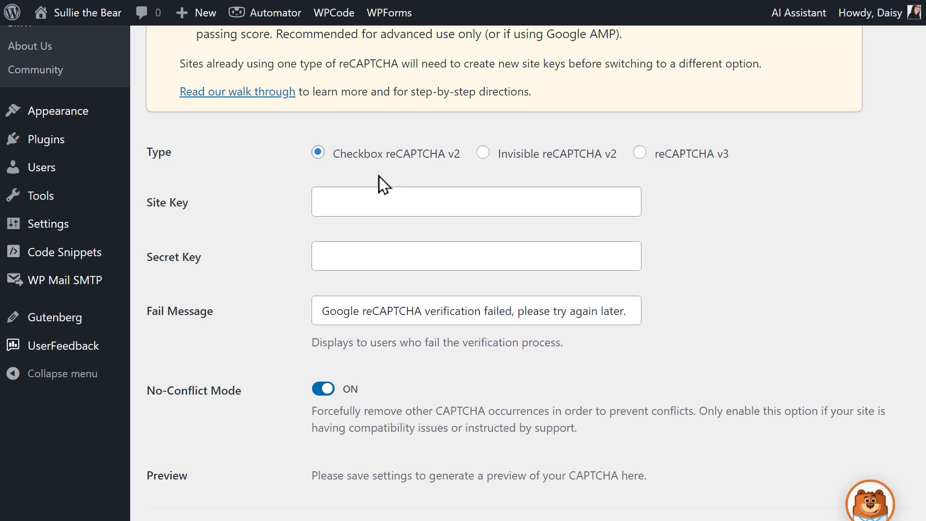
{"action": "left_click", "coordinate": [397, 198]}
{"action": "left_click", "coordinate": [425, 257]}
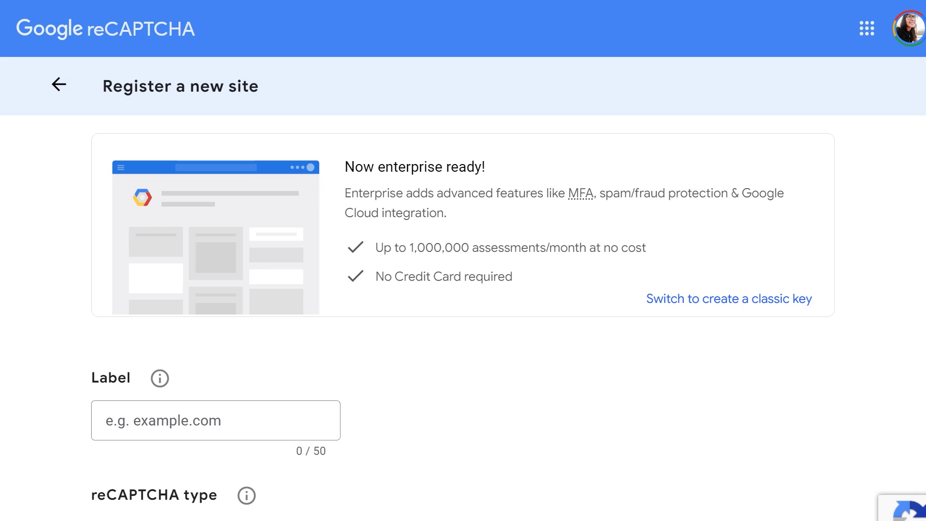
- Label the new site 'Sullie's Site' and choose Challenge (v2) as the reCAPTCHA type
{"action": "scroll", "coordinate": [464, 282], "scroll_direction": "down", "scroll_amount": 4}
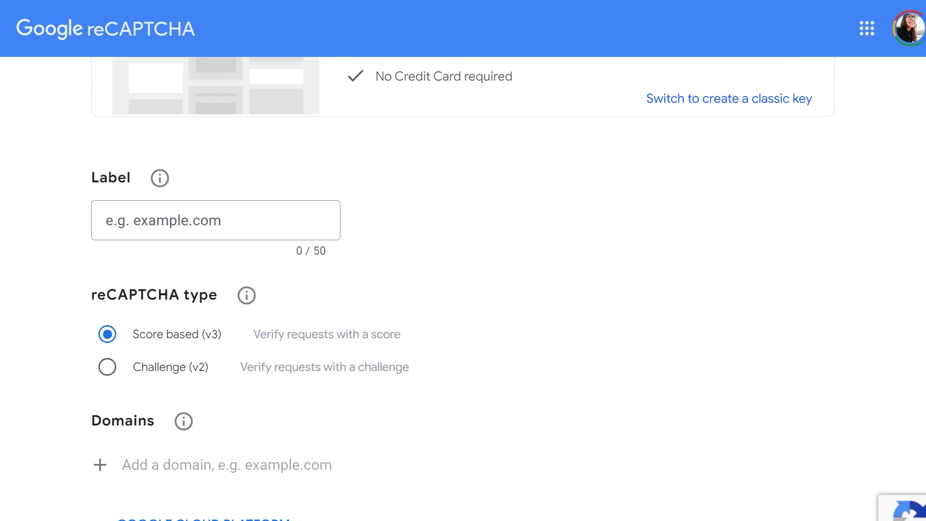
{"action": "left_click", "coordinate": [325, 217]}
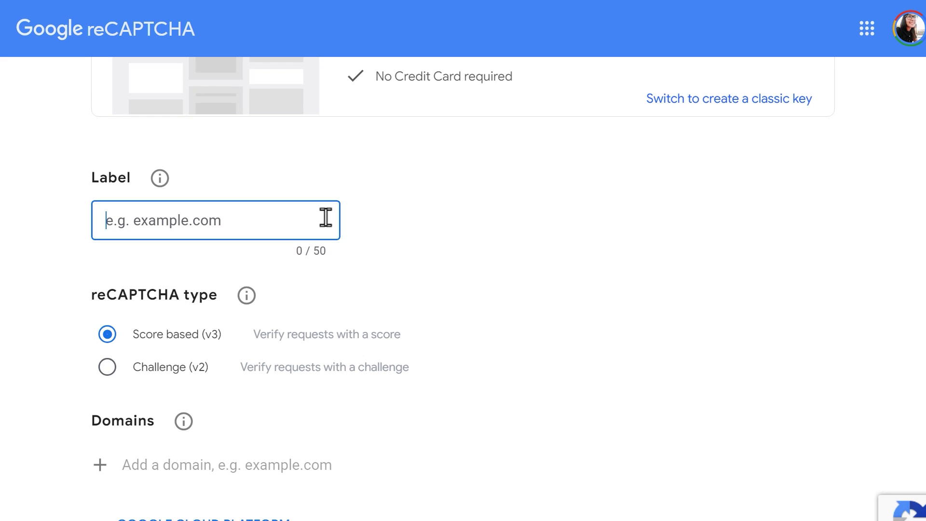
{"action": "type", "text": "Sull"}
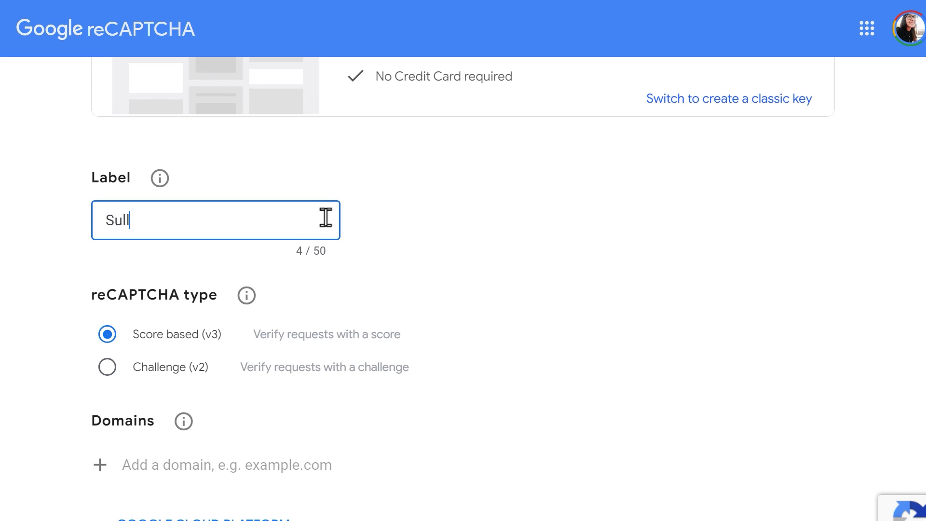
{"action": "type", "text": "ie's Site"}
{"action": "left_click", "coordinate": [118, 366]}
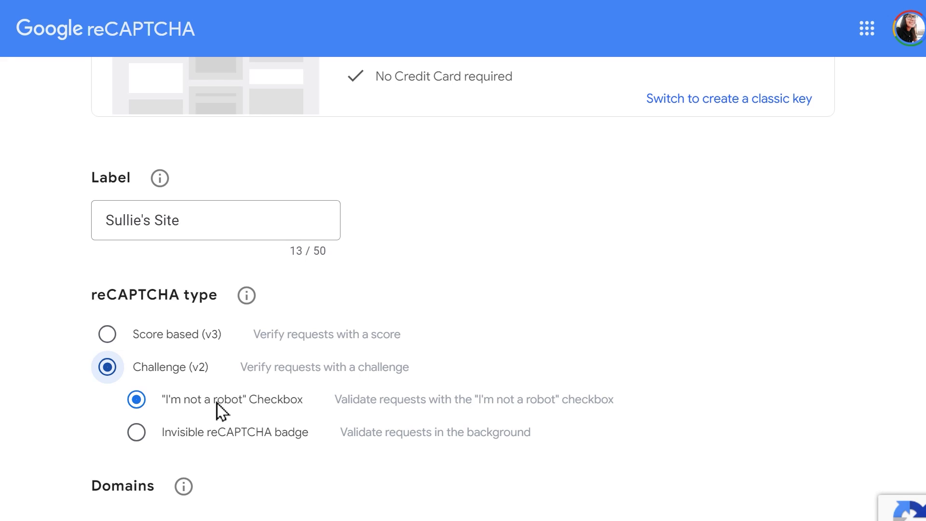
- Add the domain sulliethebear.com and submit to generate the site and secret keys
{"action": "scroll", "coordinate": [259, 439], "scroll_direction": "down", "scroll_amount": 3}
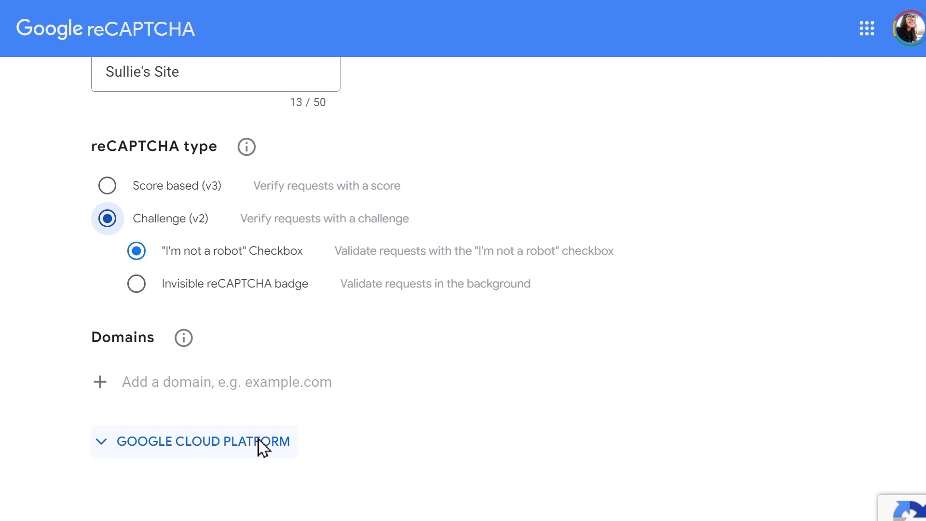
{"action": "left_click", "coordinate": [350, 381]}
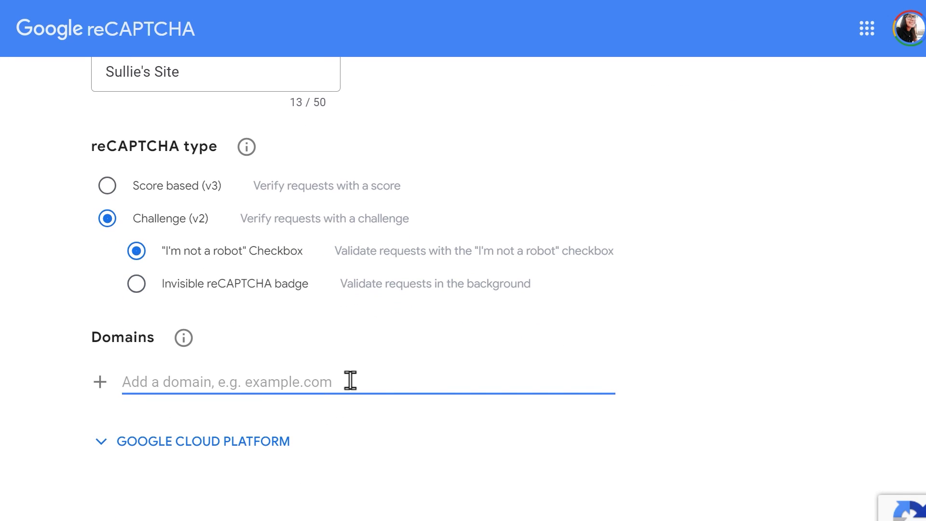
{"action": "type", "text": "s"}
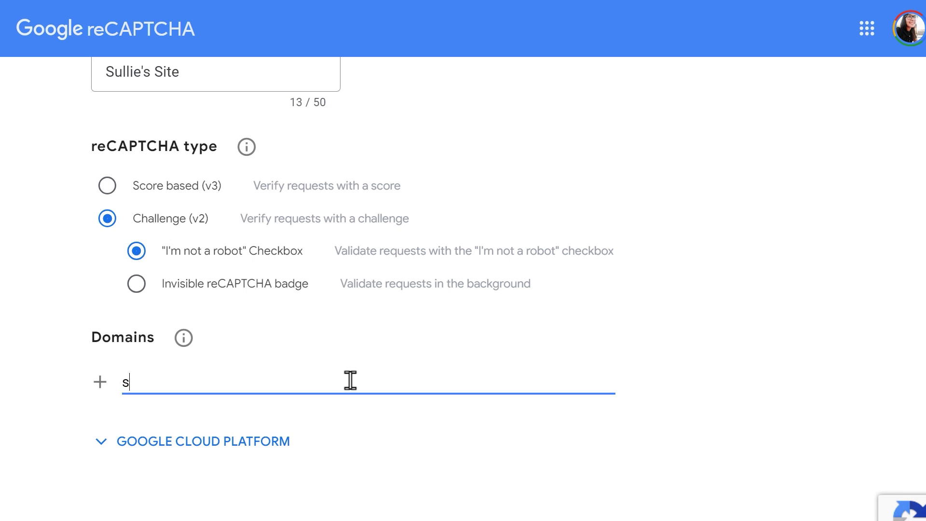
{"action": "type", "text": "ulliethebear.com"}
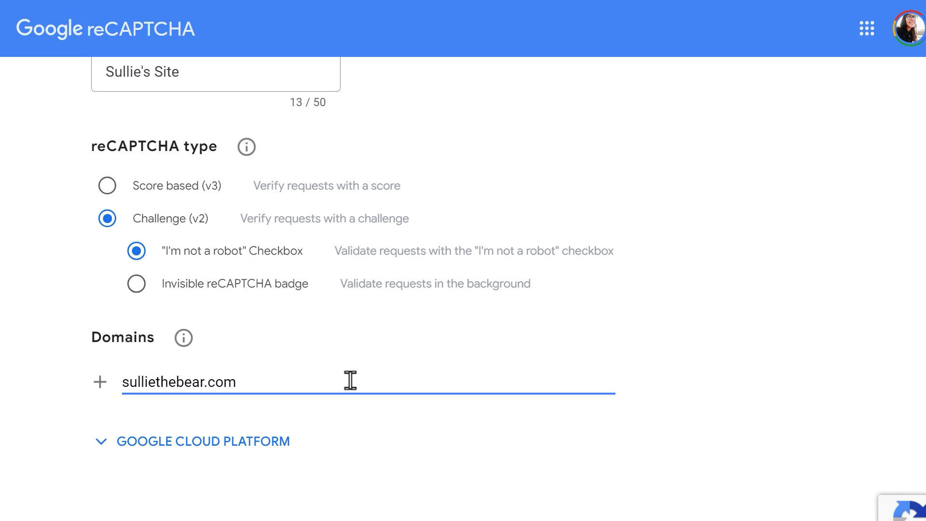
{"action": "scroll", "coordinate": [351, 381], "scroll_direction": "down", "scroll_amount": 2}
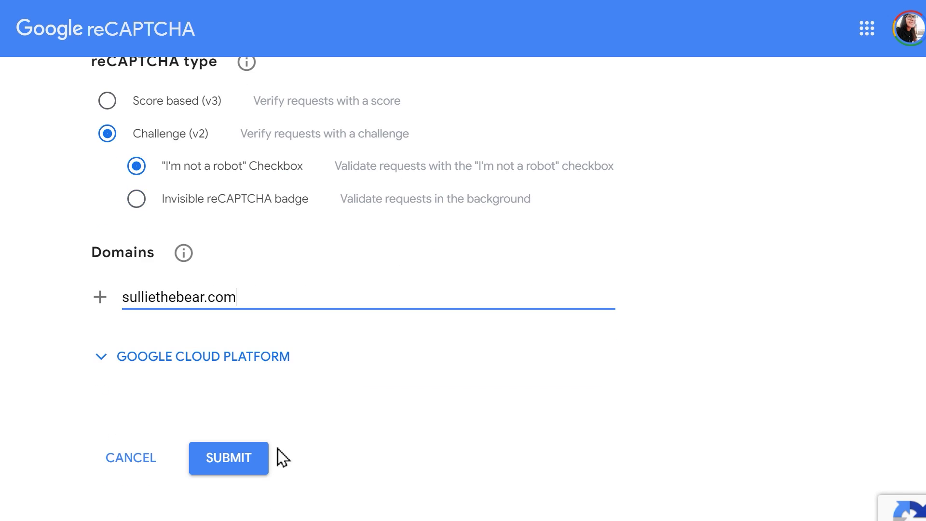
{"action": "left_click", "coordinate": [263, 463]}
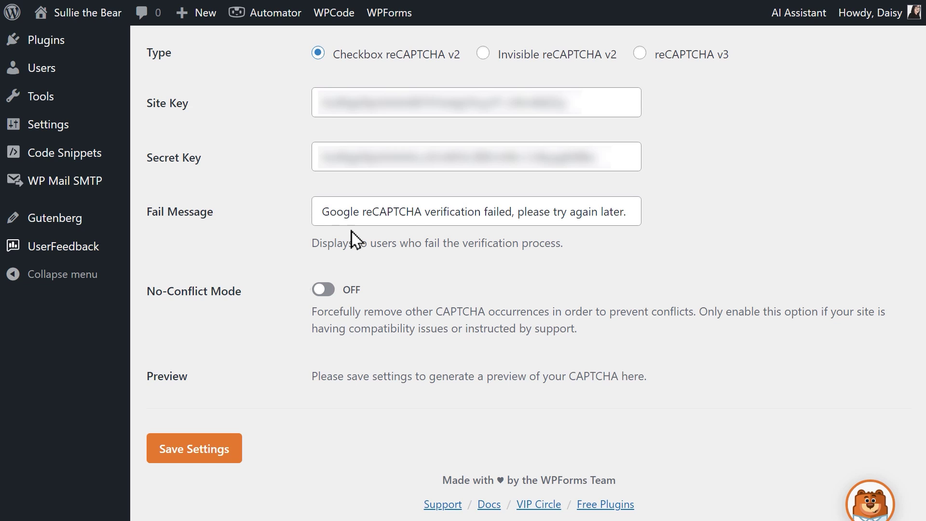
- Edit the reCAPTCHA fail message text in the WPForms CAPTCHA settings
{"action": "left_click", "coordinate": [634, 216]}
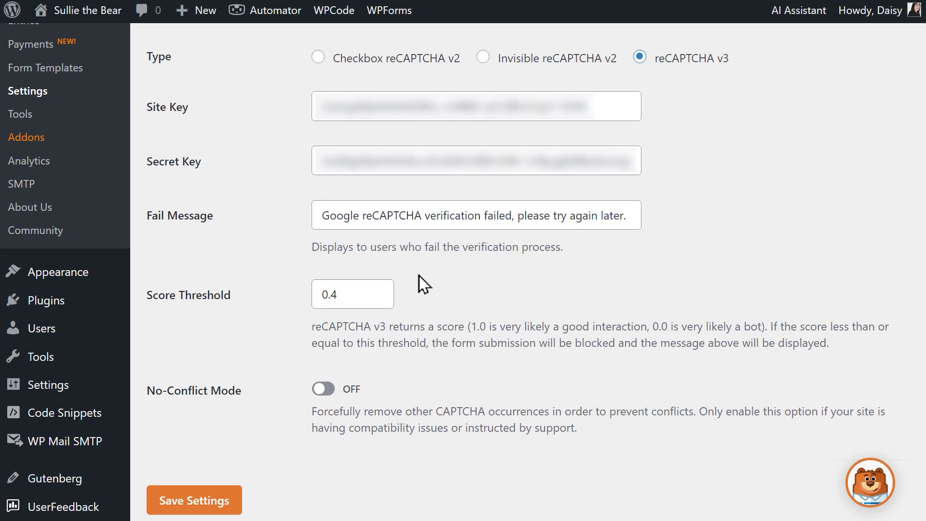
- Adjust the score threshold value, then save the reCAPTCHA settings to generate the preview
{"action": "left_click", "coordinate": [369, 298]}
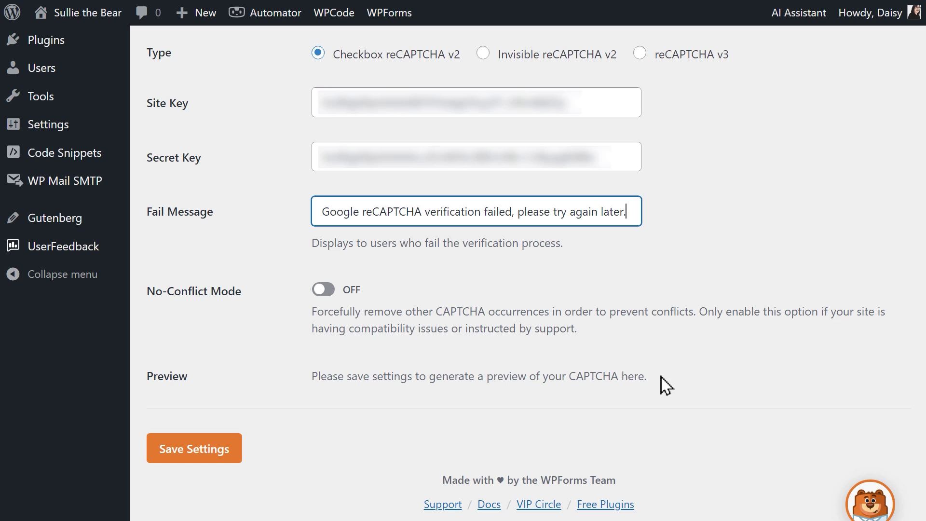
{"action": "left_click", "coordinate": [236, 451]}
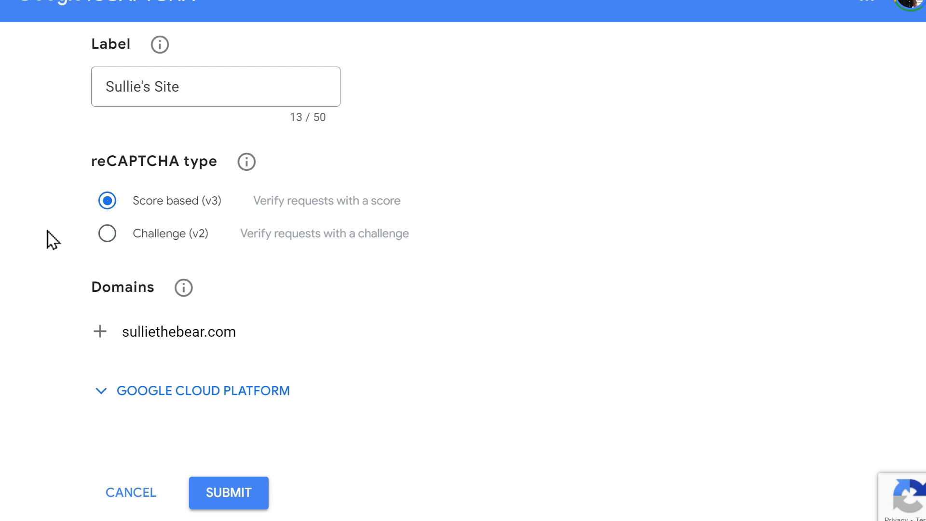
- Register a Score based (v3) key for sulliethebear.com and allow it to work with AMP pages
{"action": "left_click", "coordinate": [103, 204]}
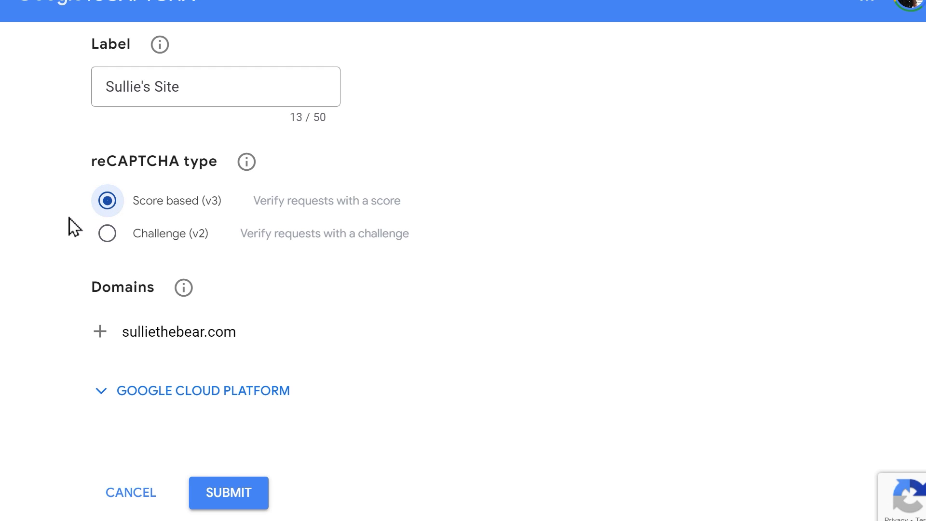
{"action": "left_click", "coordinate": [195, 496]}
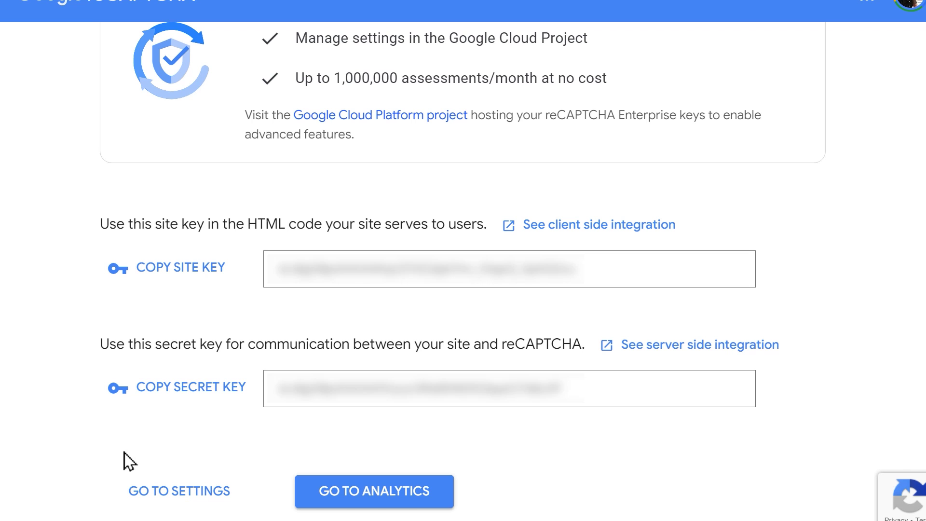
{"action": "left_click", "coordinate": [140, 492]}
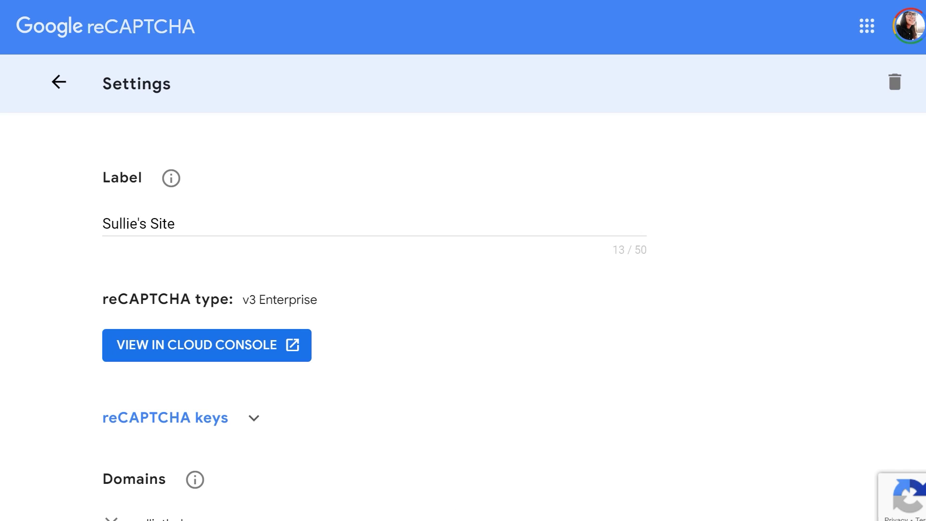
{"action": "scroll", "coordinate": [463, 287], "scroll_direction": "down", "scroll_amount": 9}
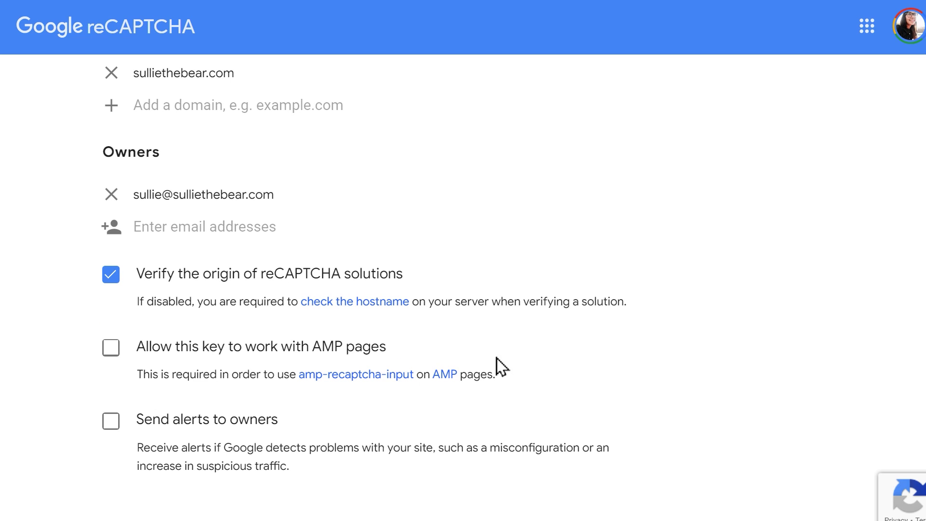
{"action": "left_click", "coordinate": [108, 360]}
{"action": "scroll", "coordinate": [107, 360], "scroll_direction": "down", "scroll_amount": 4}
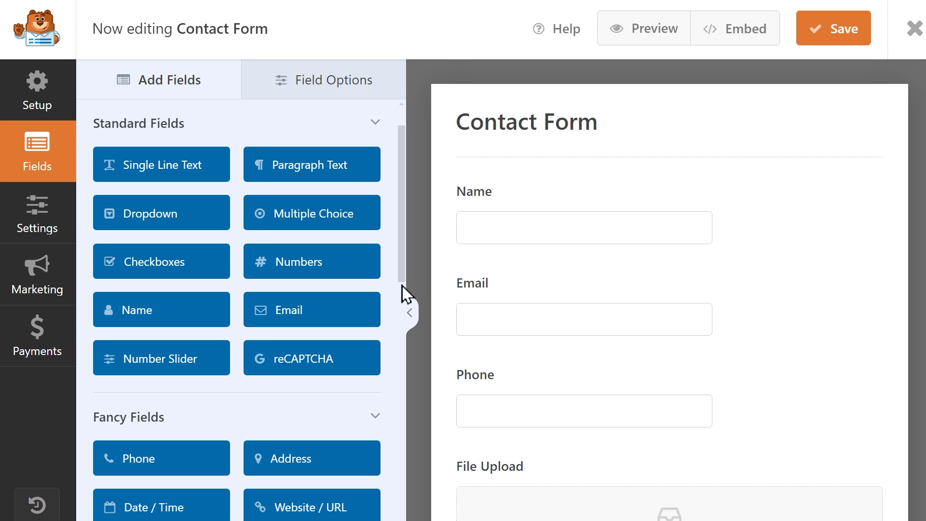
- Add reCAPTCHA to the Contact Form, enable the Google Checkbox v2 toggle under Spam Protection, and save
{"action": "left_click", "coordinate": [353, 358]}
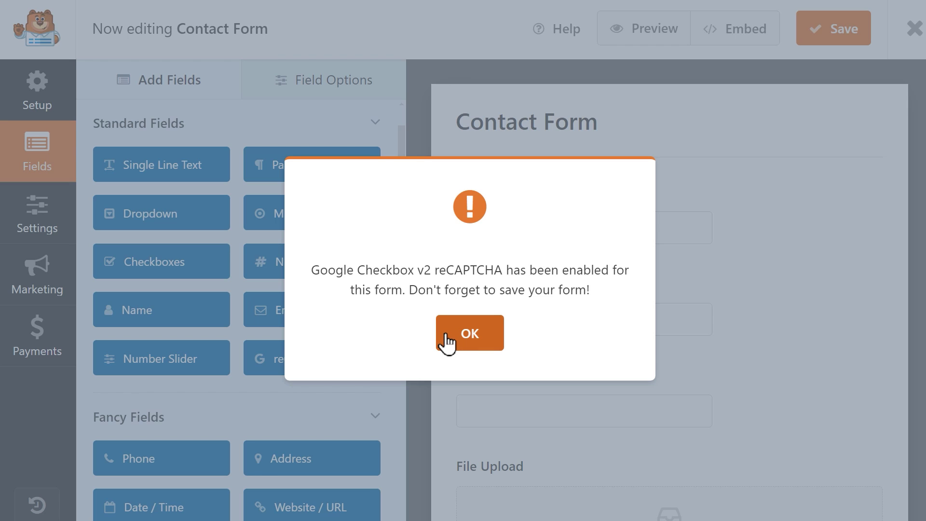
{"action": "left_click", "coordinate": [470, 333]}
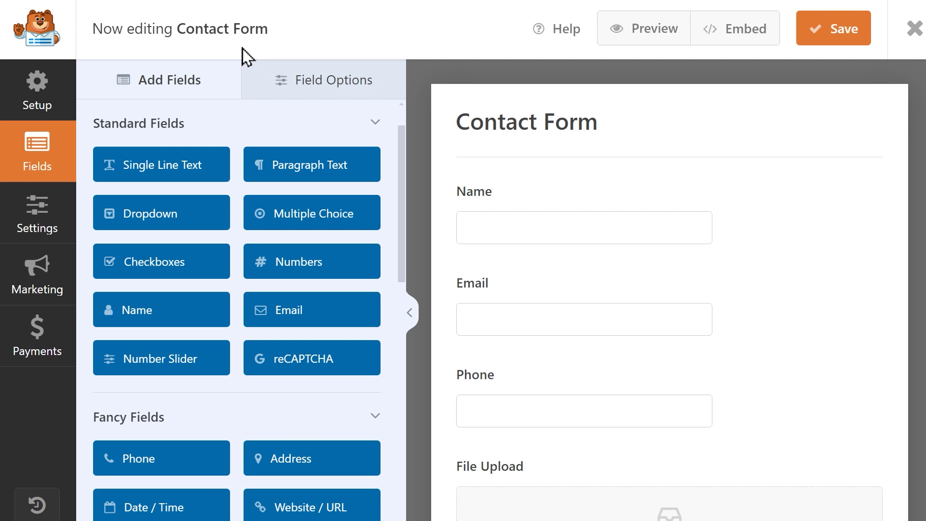
{"action": "left_click", "coordinate": [62, 222]}
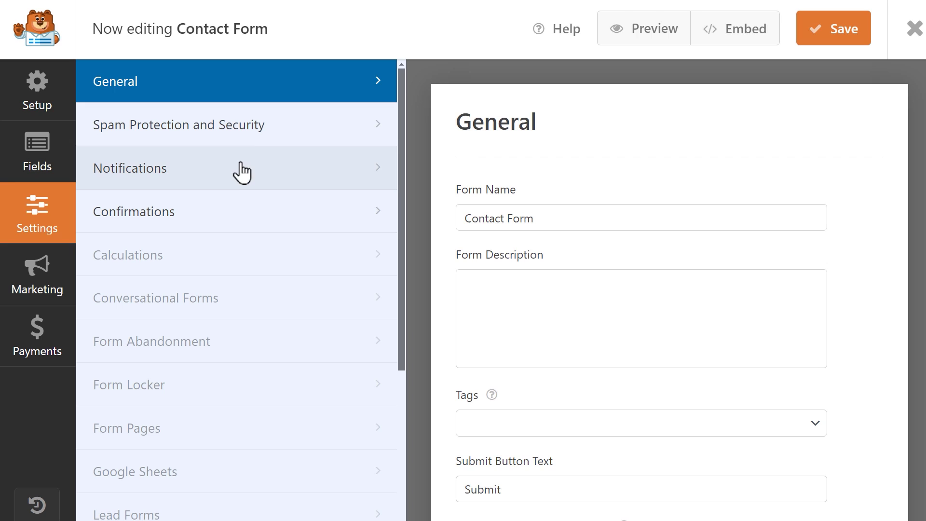
{"action": "left_click", "coordinate": [279, 136]}
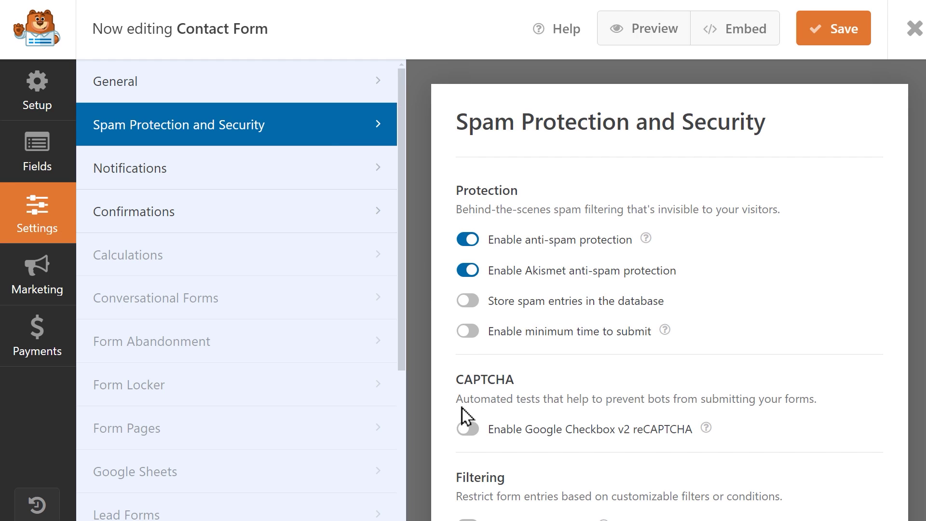
{"action": "left_click", "coordinate": [466, 429]}
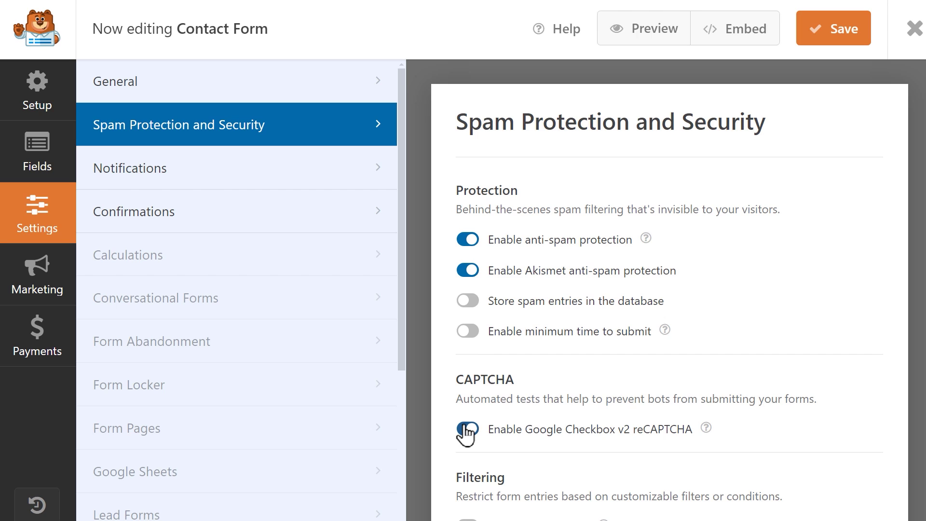
{"action": "left_click", "coordinate": [52, 163]}
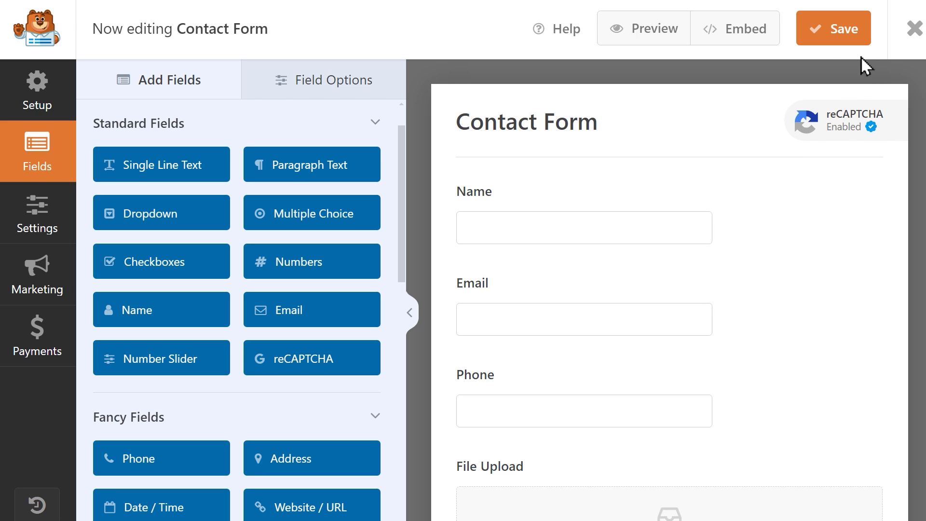
{"action": "left_click", "coordinate": [845, 33]}
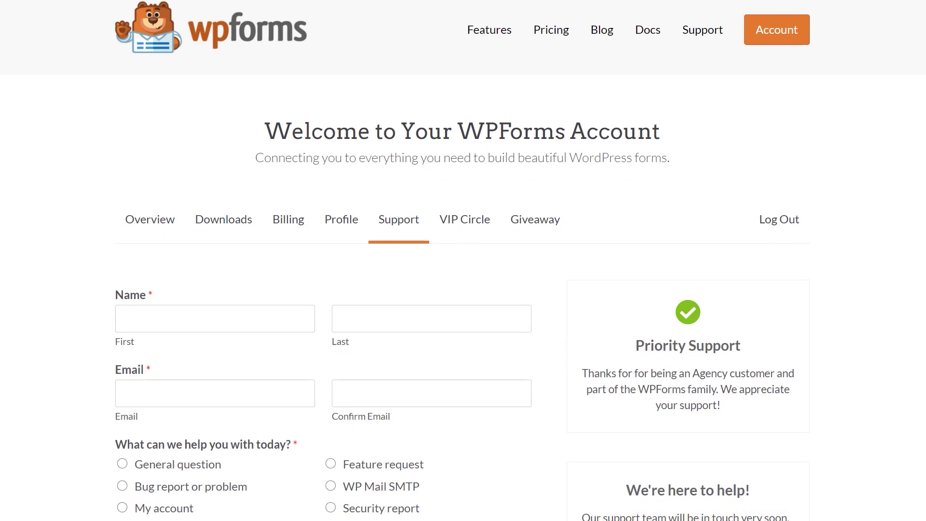
- Scroll down the WPForms Contact page toward the Submit a Support Ticket option
{"action": "scroll", "coordinate": [463, 261], "scroll_direction": "down", "scroll_amount": 6}
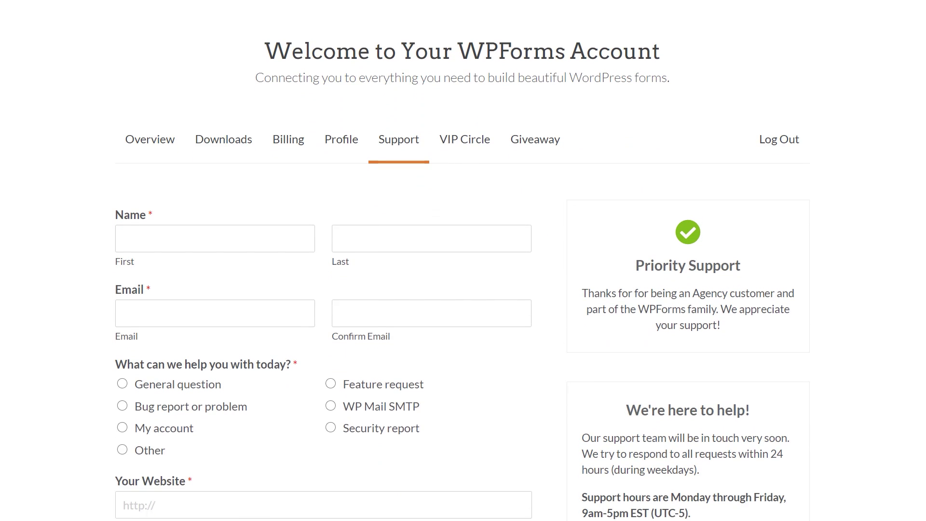